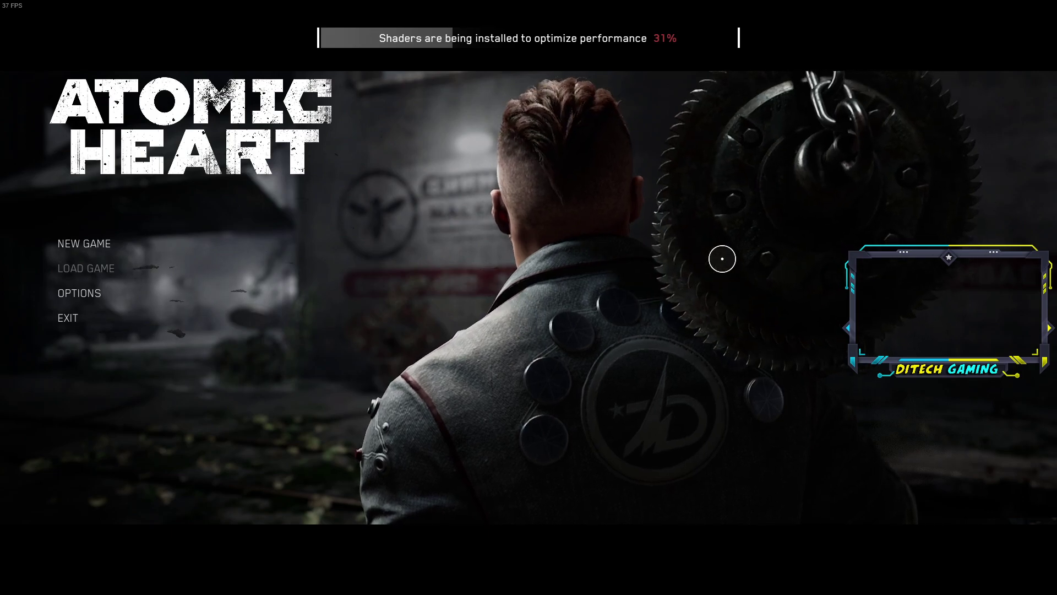
Open Atomic Heart's Options from the main menu to reach the Display tab.
click(93, 293)
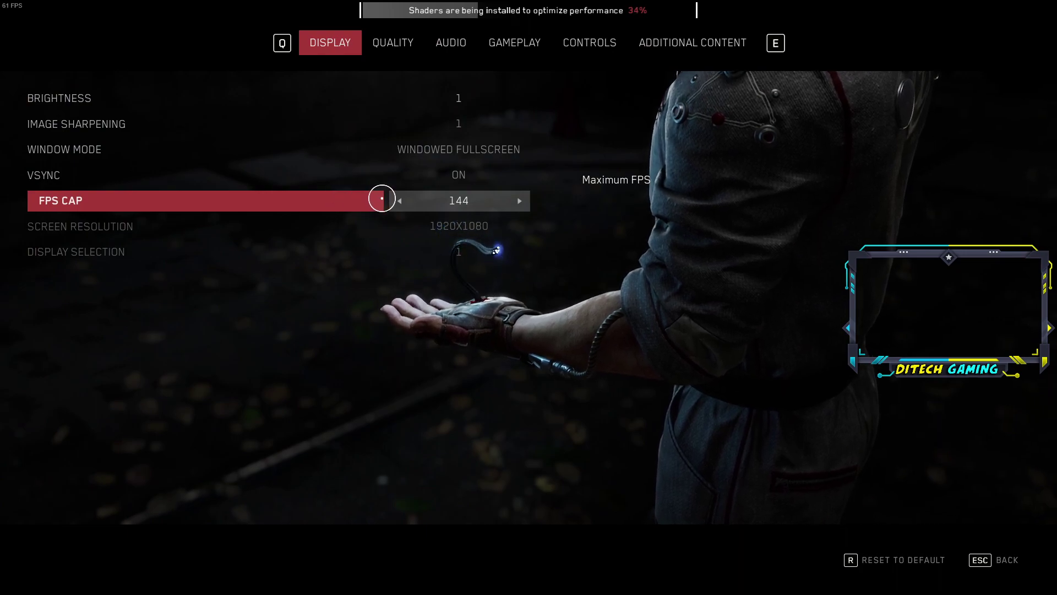
Set the FPS Cap to 90.
click(401, 200)
click(405, 201)
click(403, 201)
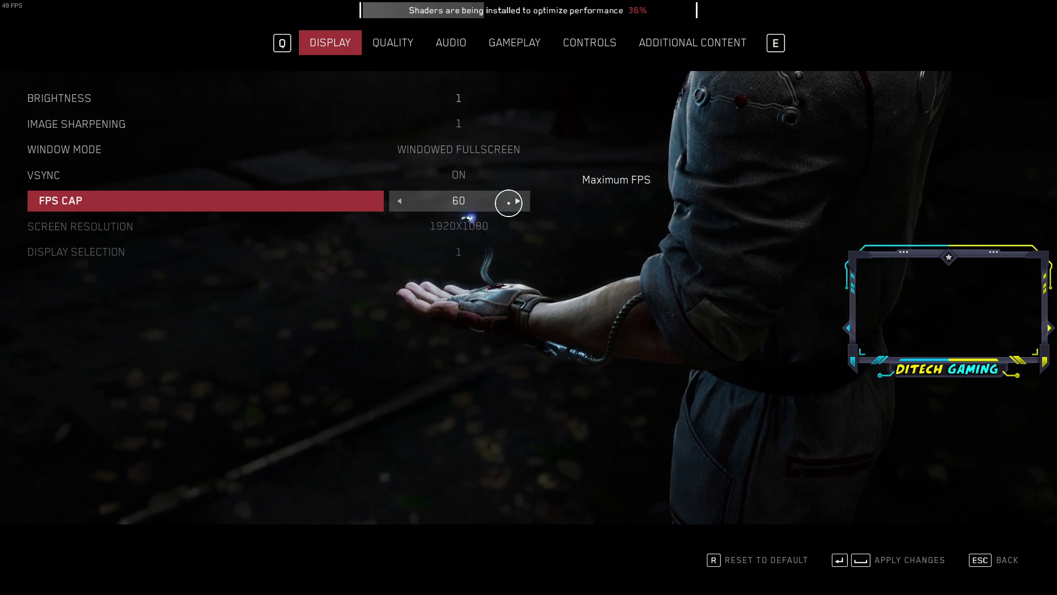
click(518, 201)
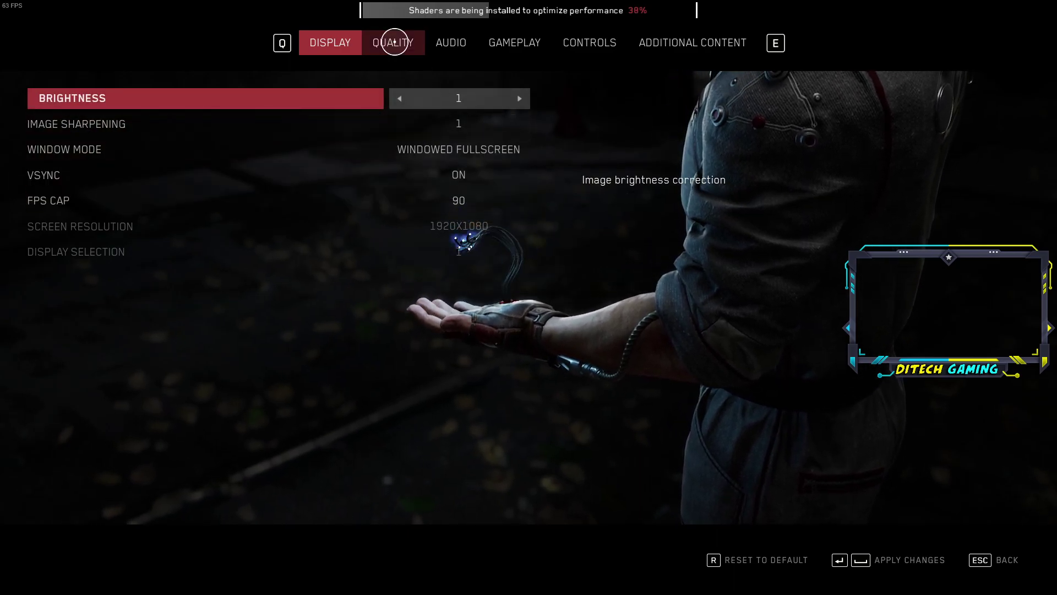
On the Quality tab, cycle Depth of Field and leave it at High.
click(394, 42)
click(404, 157)
click(521, 158)
click(518, 158)
click(403, 158)
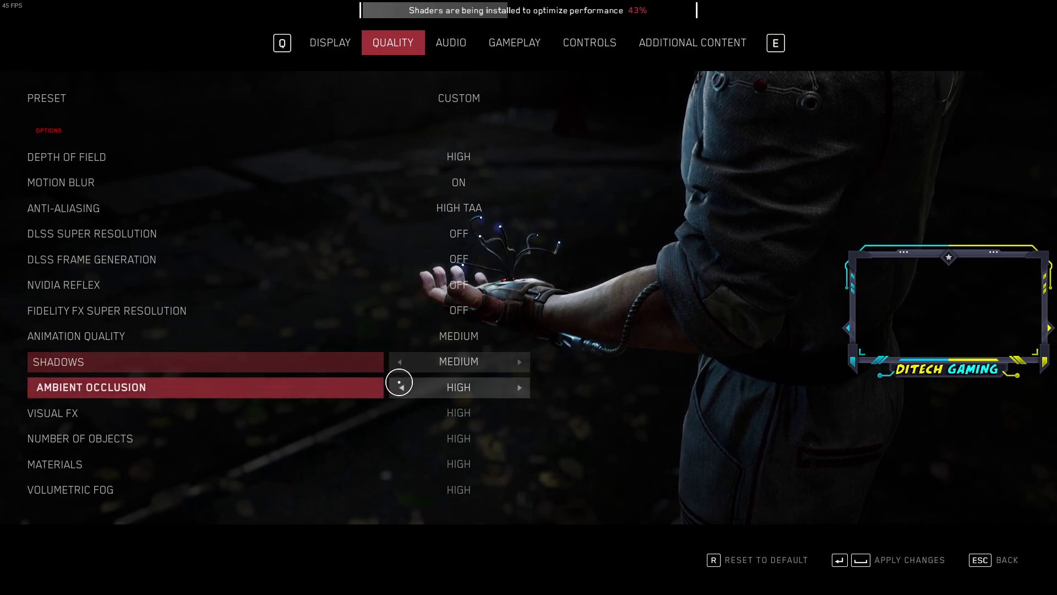
Set Ambient Occlusion, Visual FX and Materials to Medium and Number of Objects to Low.
click(401, 387)
click(403, 413)
scroll(406, 409, down, 1)
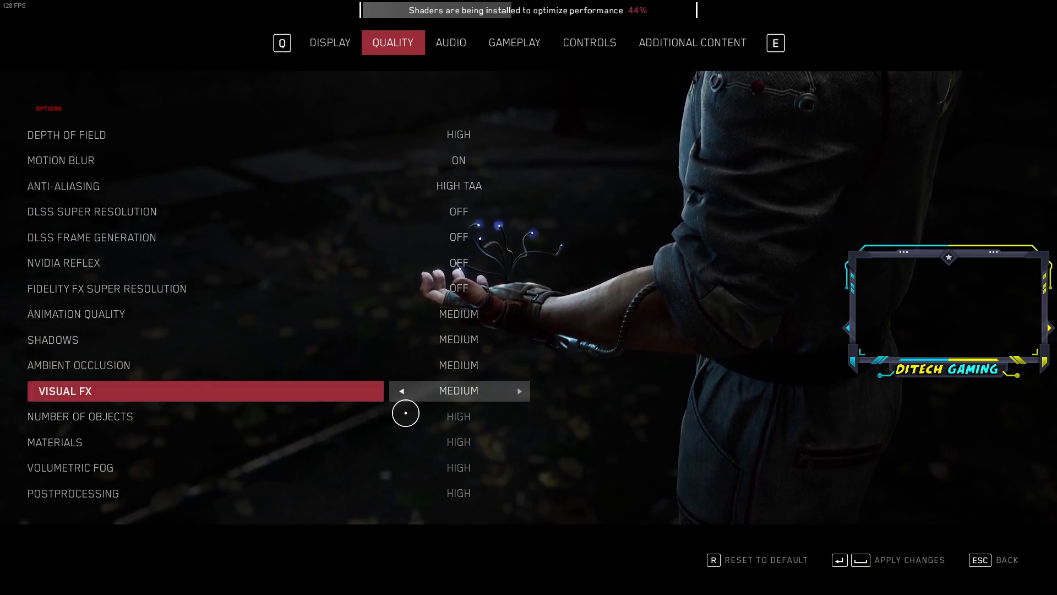
click(401, 418)
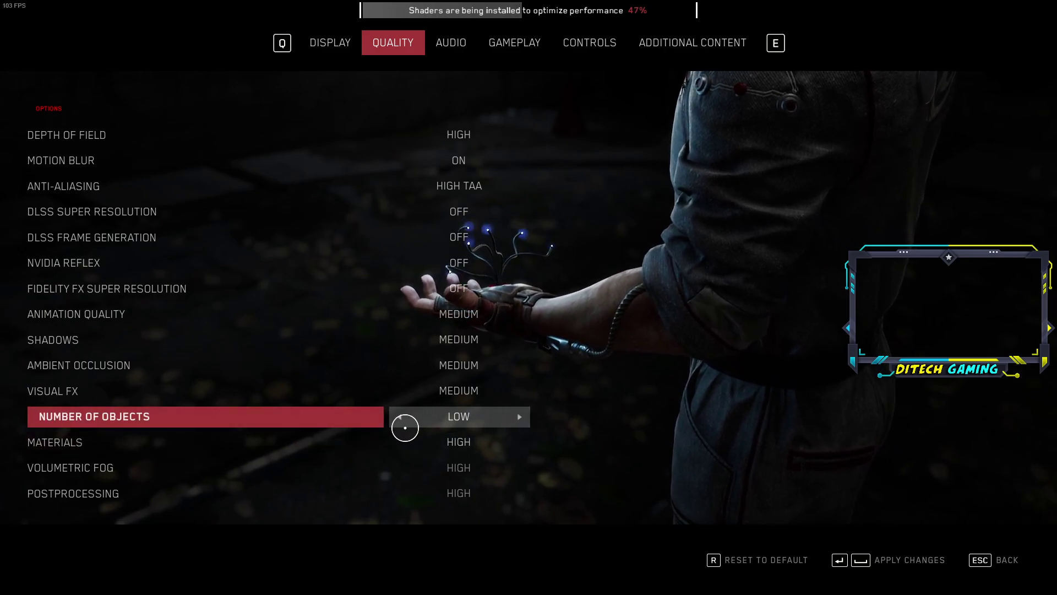
scroll(405, 427, down, 2)
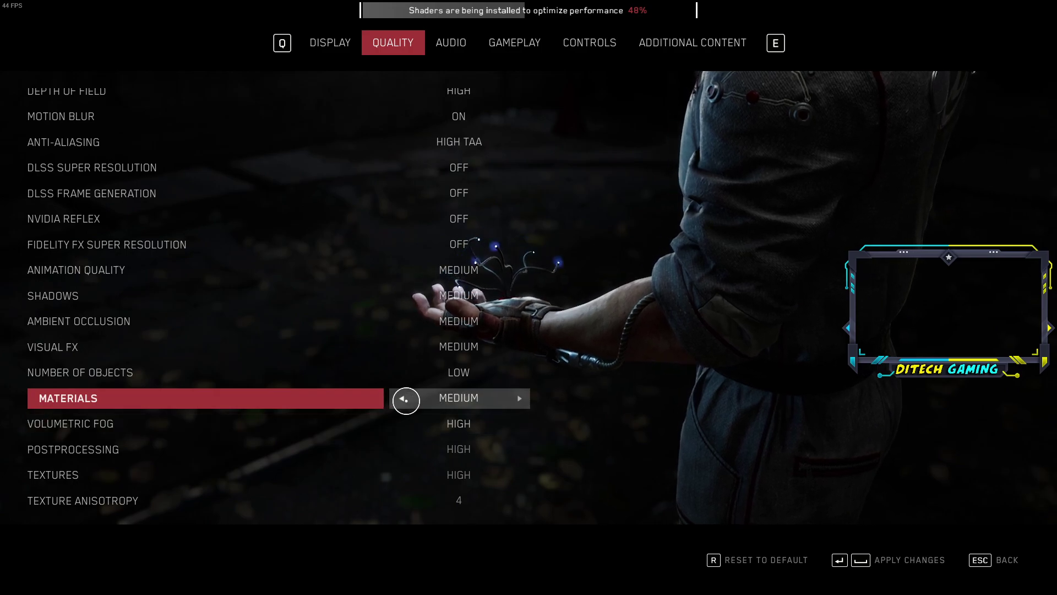
click(406, 399)
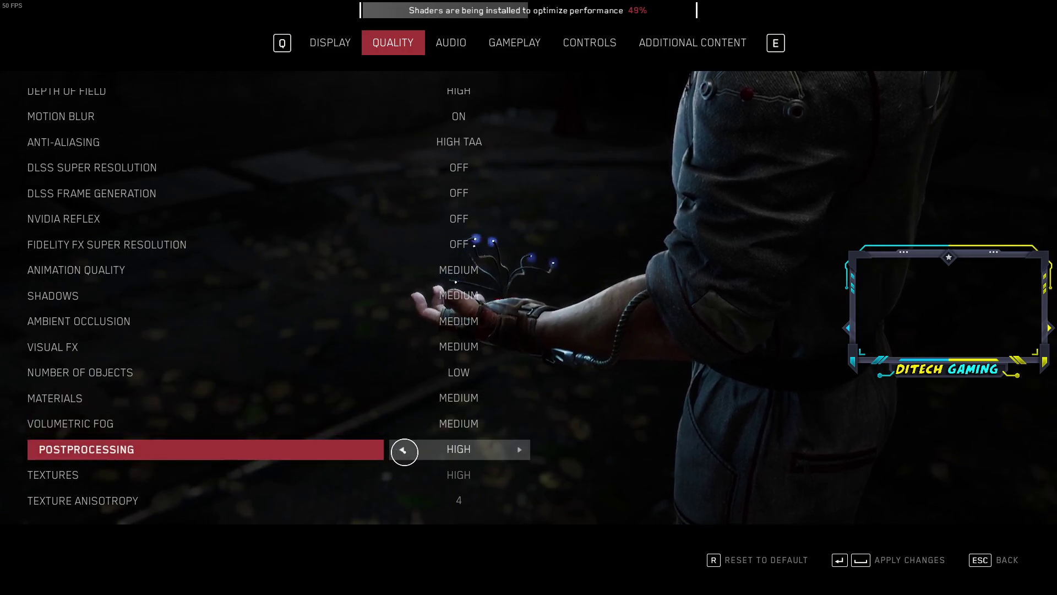
Apply the changed quality settings and confirm with Yes.
scroll(403, 451, down, 2)
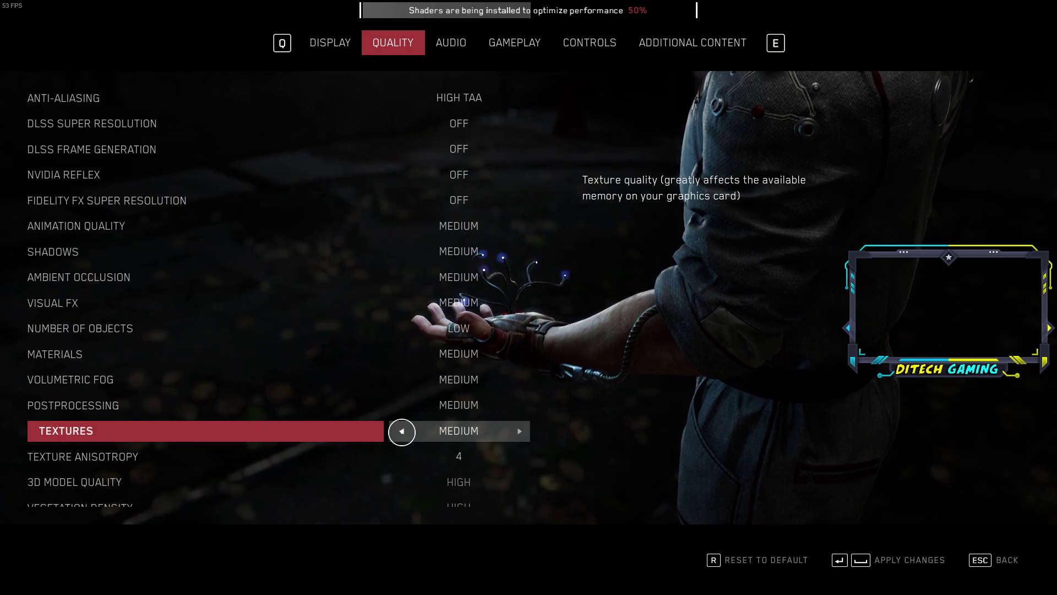
scroll(402, 431, down, 3)
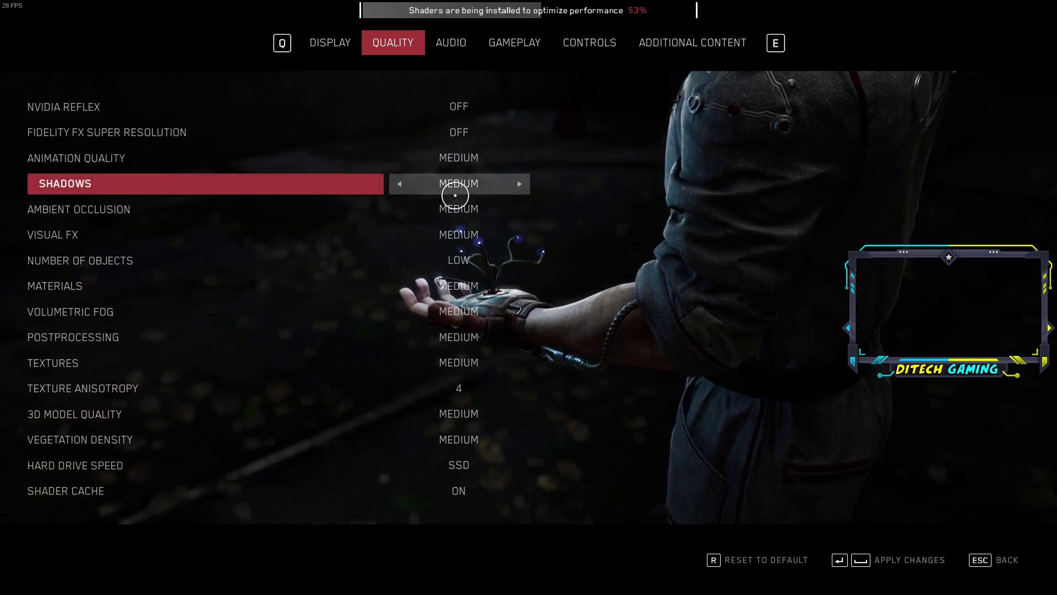
key(Return)
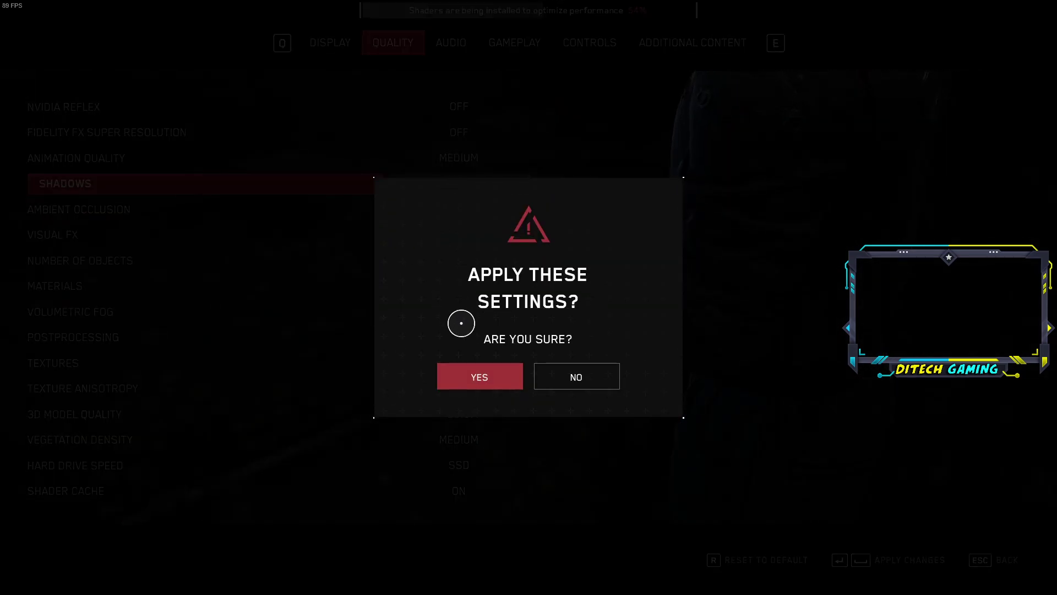
click(473, 375)
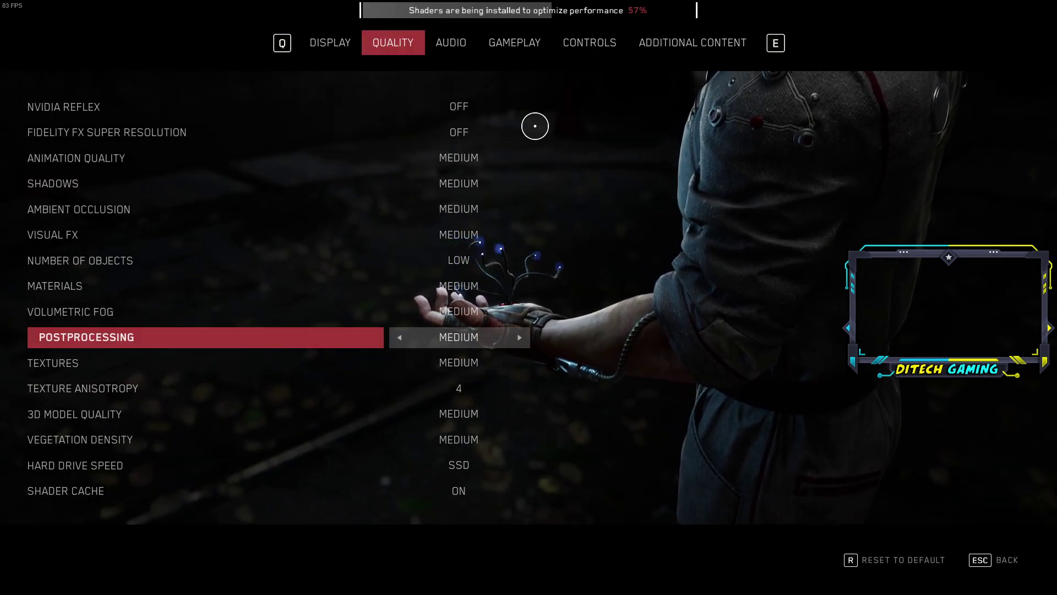
Look through the Audio, Gameplay, Controls and Additional Content tabs, then go back to Display with FPS Cap 90.
click(463, 44)
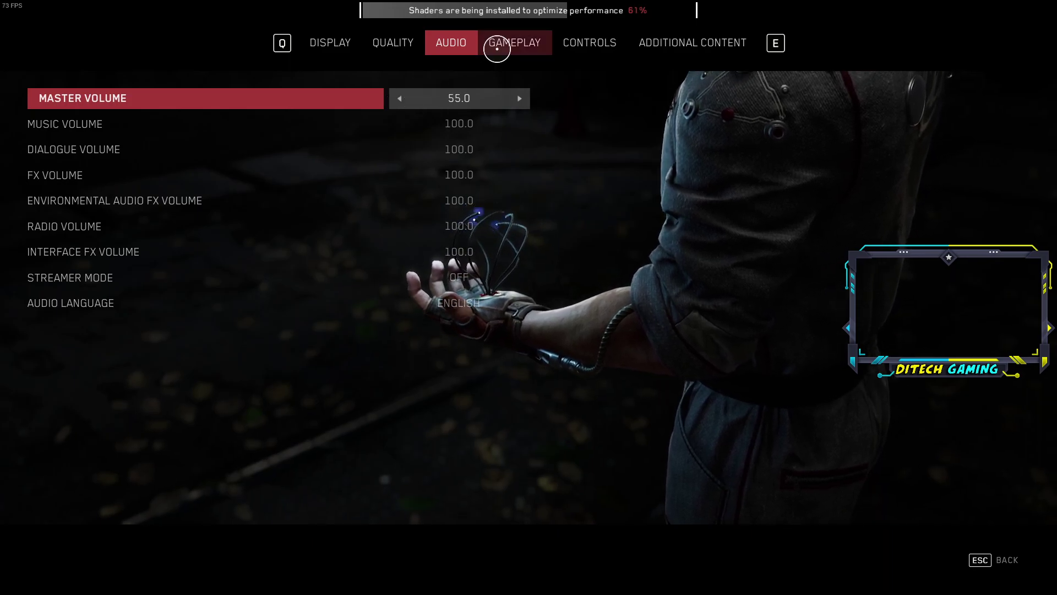
click(504, 45)
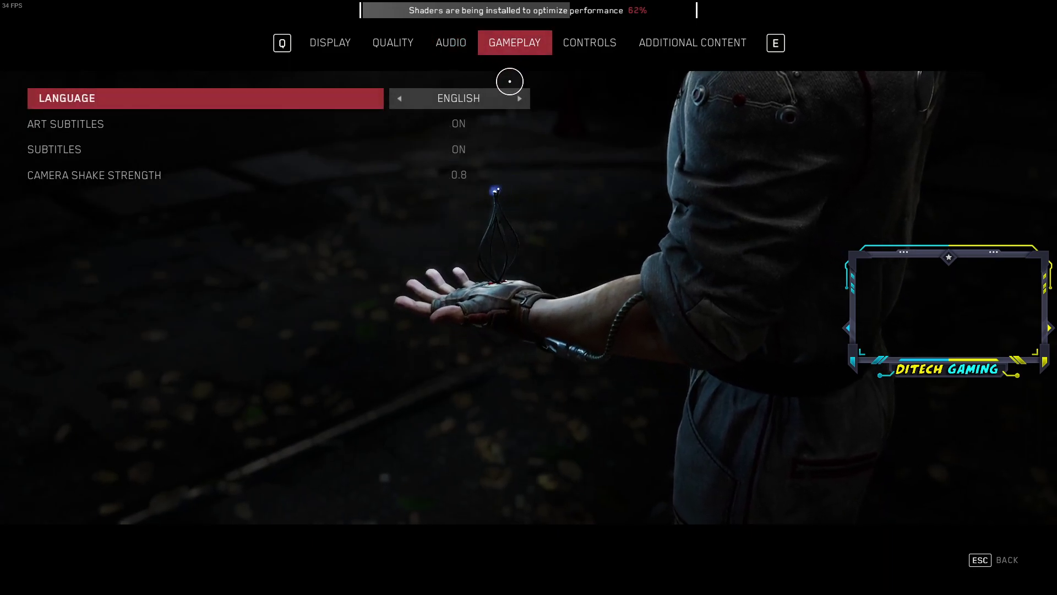
click(598, 40)
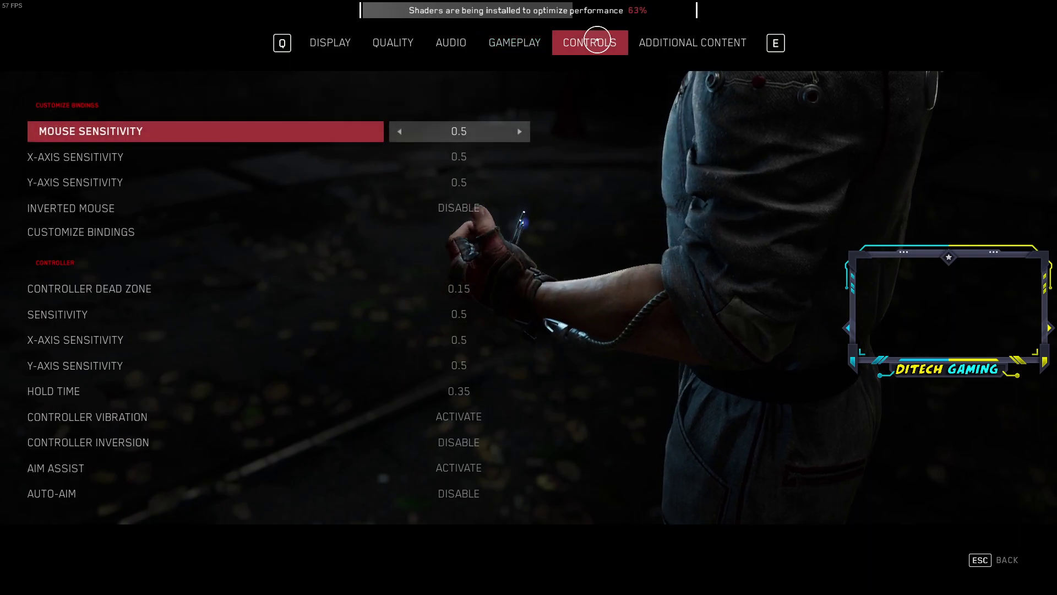
click(681, 42)
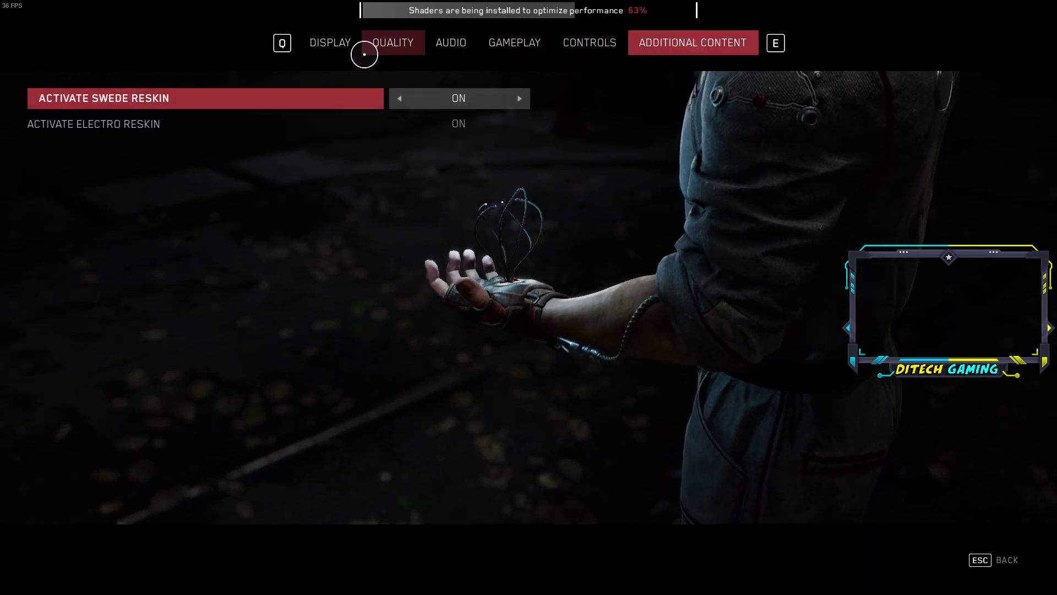
click(334, 46)
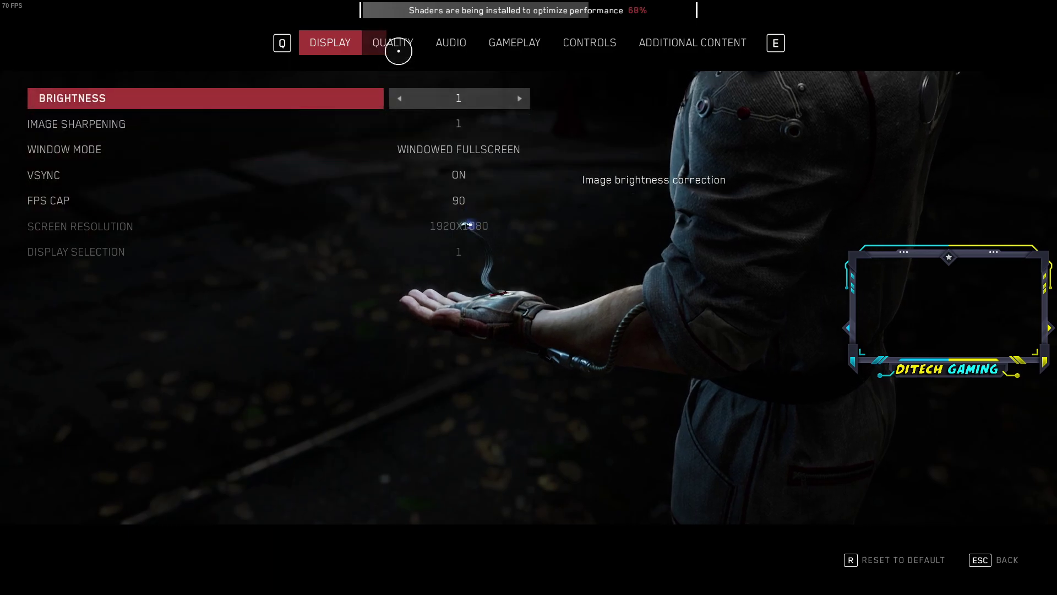
Exit the options to the main menu and bring up the Windows Start menu.
key(Escape)
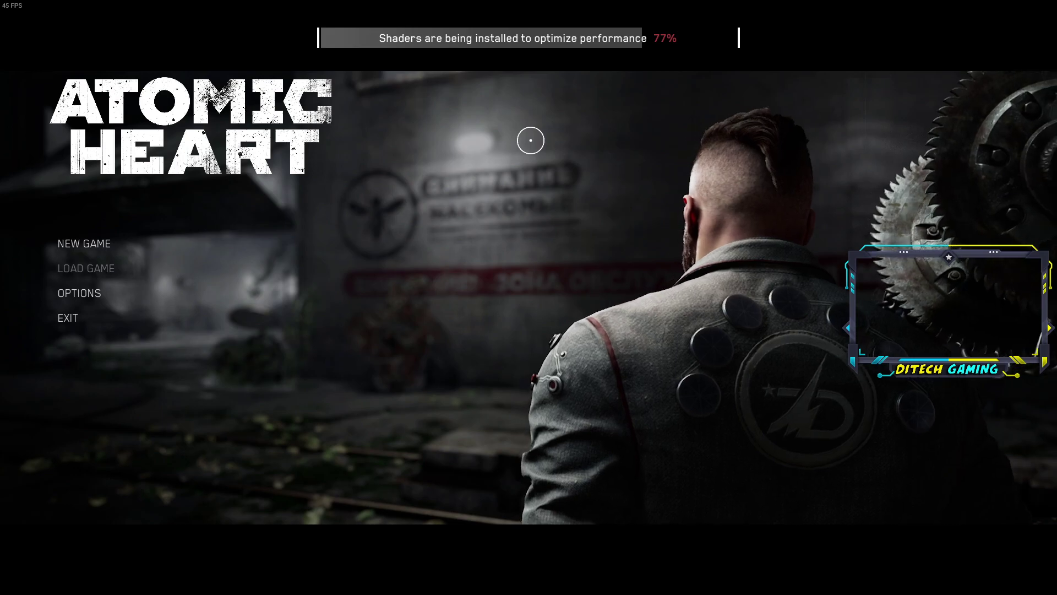
key(super)
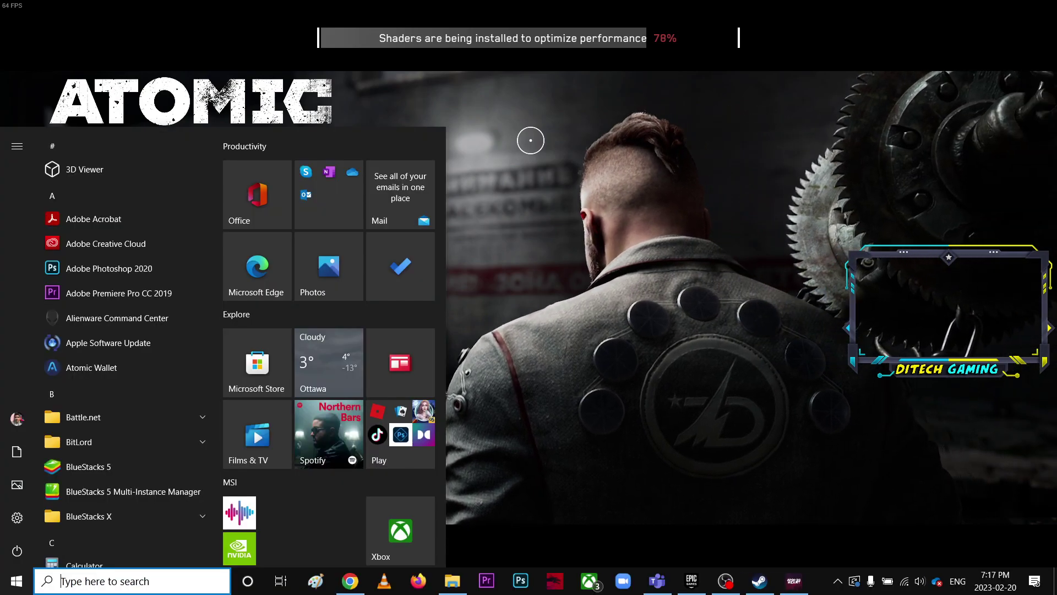
Launch Task Manager, view the NVIDIA GeForce RTX 3060 performance graphs, then minimize it.
right_click(820, 582)
click(865, 515)
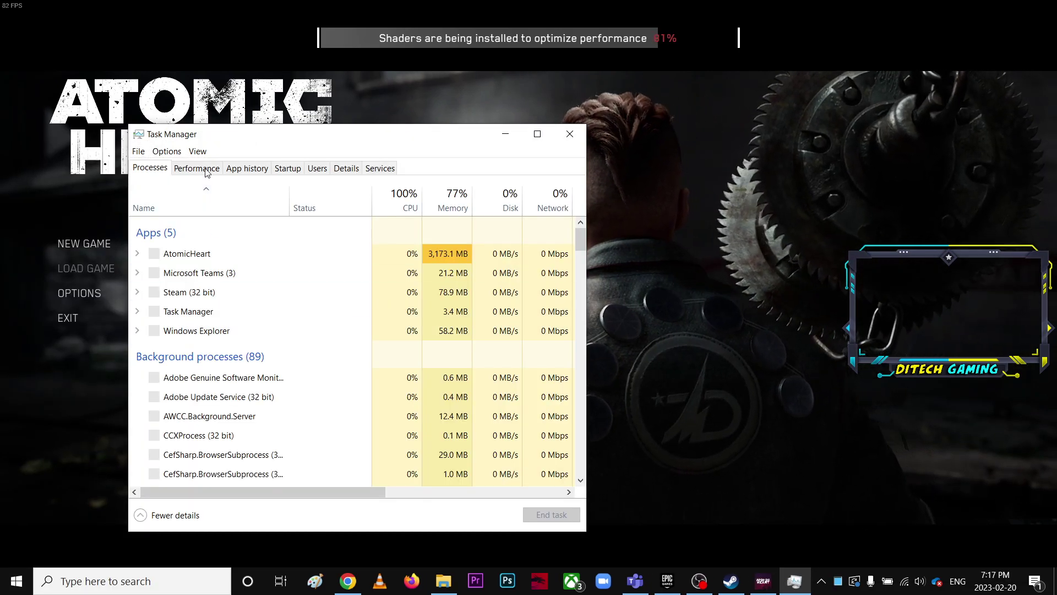
click(203, 169)
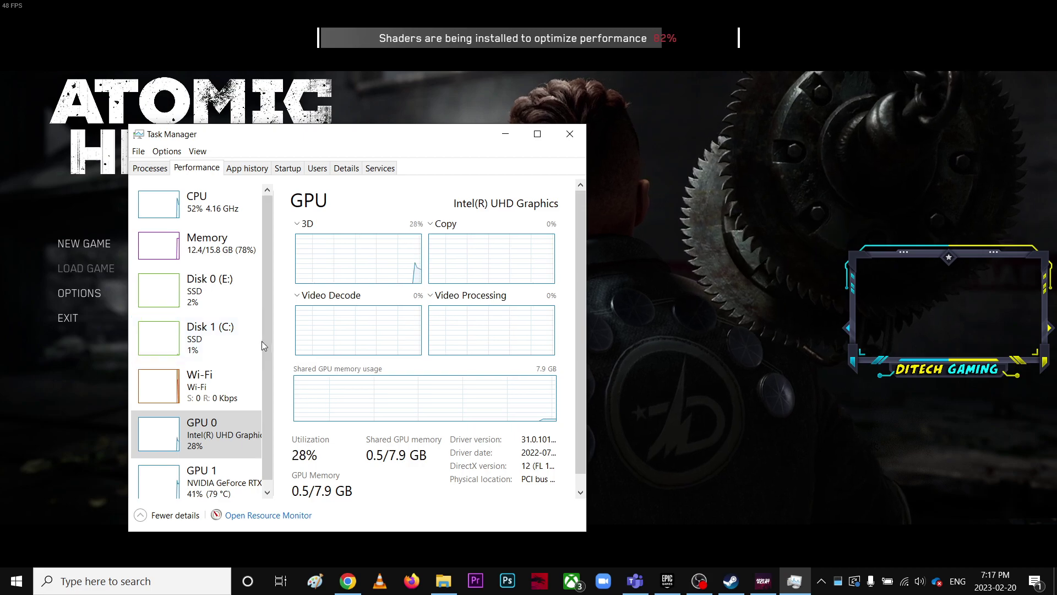
scroll(267, 344, down, 1)
click(226, 475)
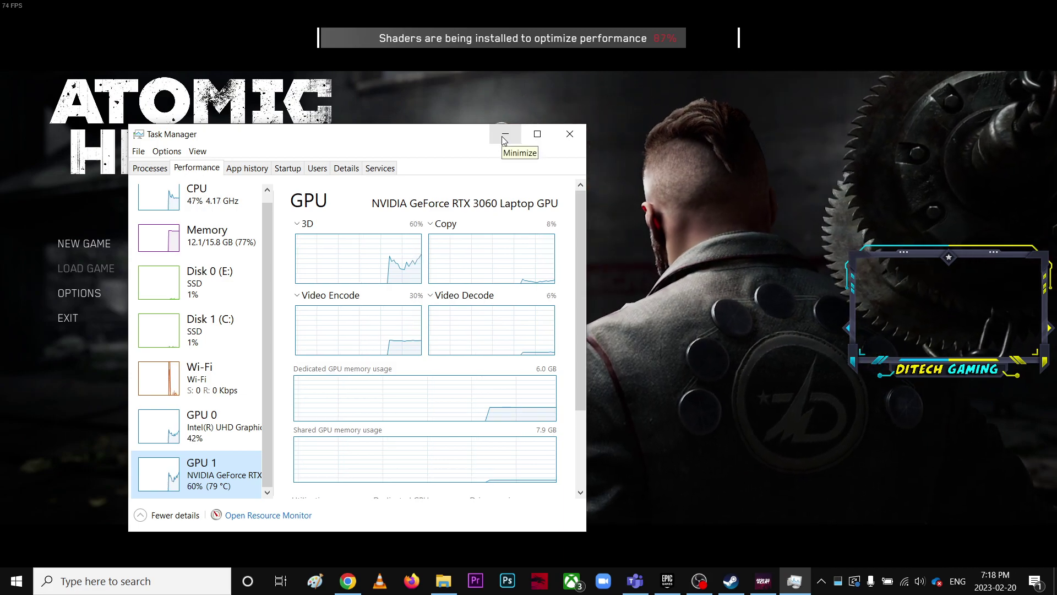
click(505, 135)
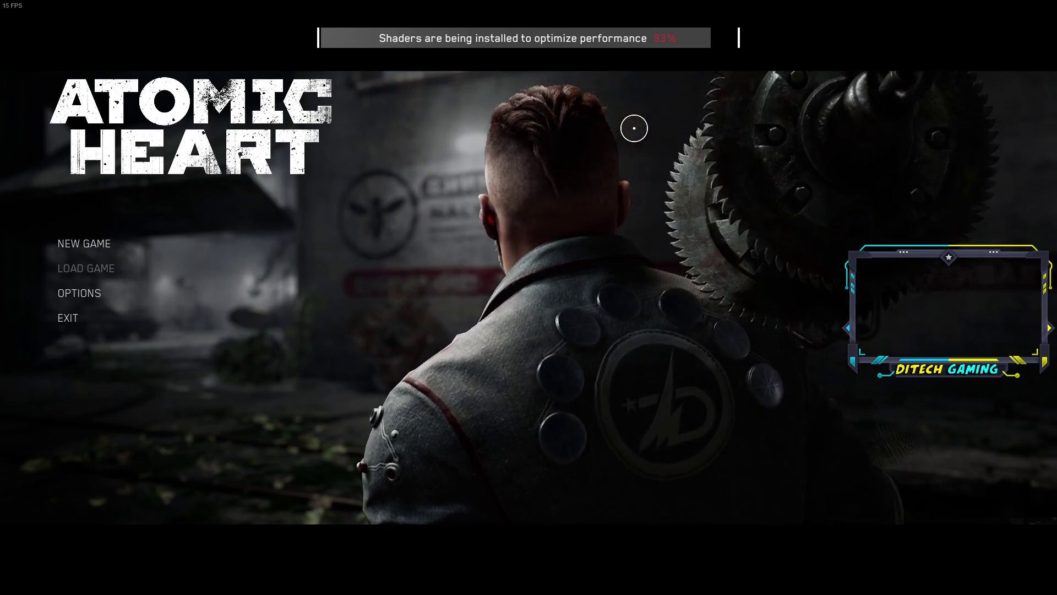
Check the Display settings twice, returning to the main menu each time.
click(71, 295)
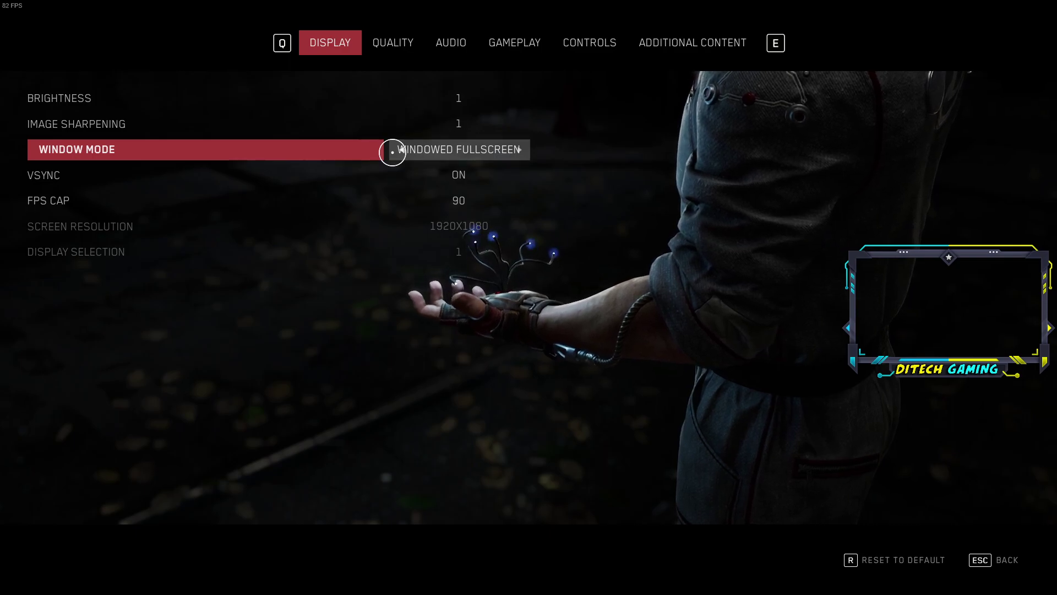
key(Escape)
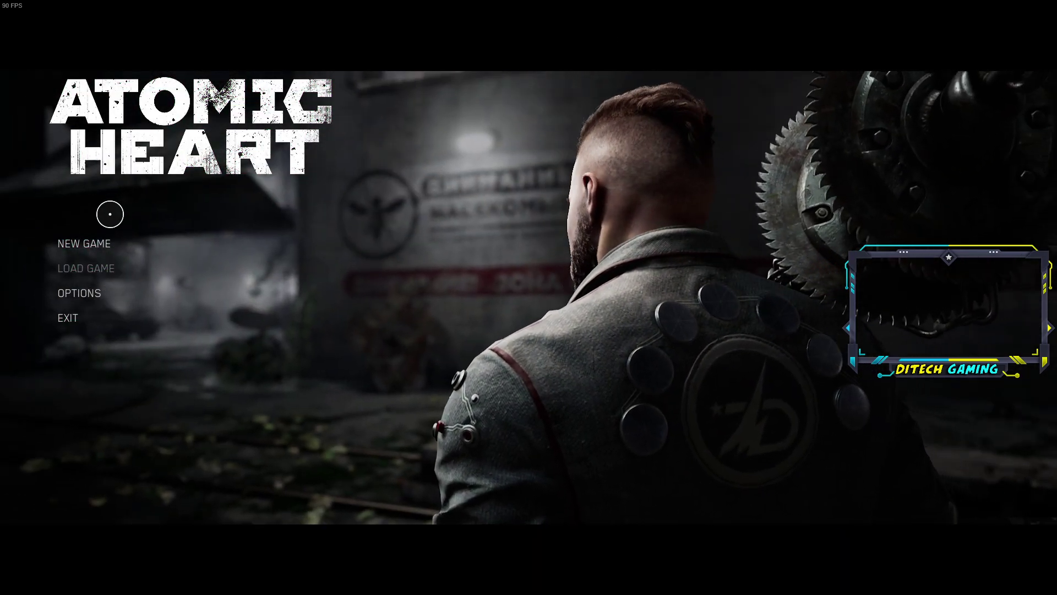
click(83, 292)
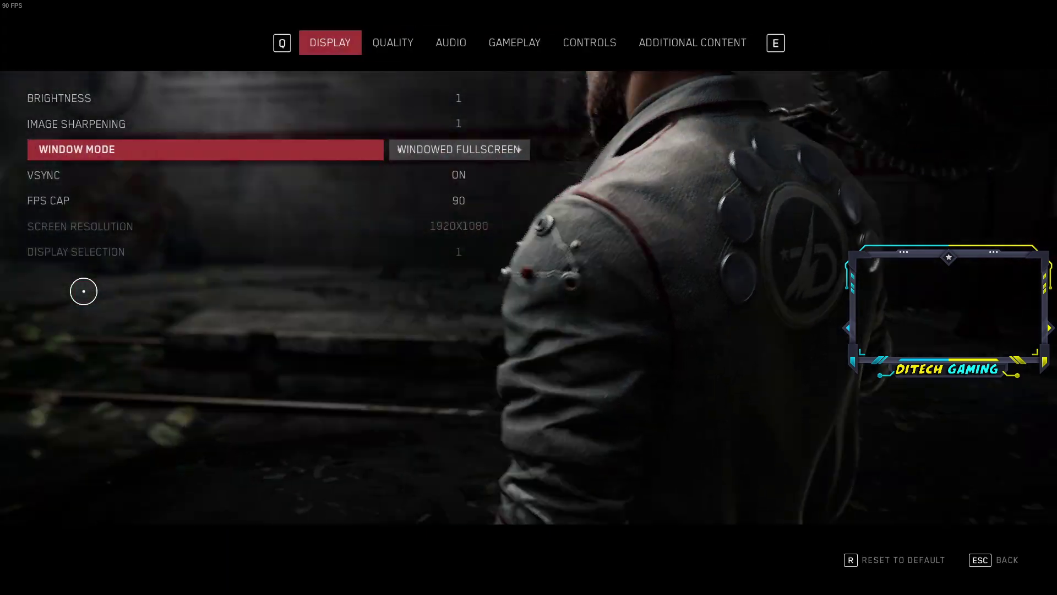
key(Escape)
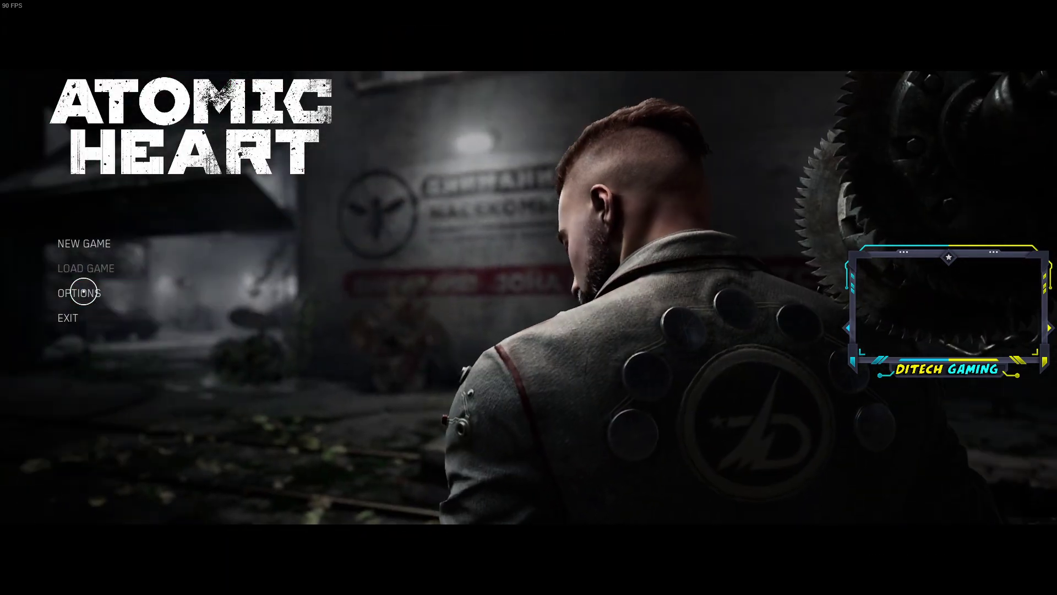
Start a New Game on Local Malfunction difficulty and open the Windows Start menu.
click(92, 239)
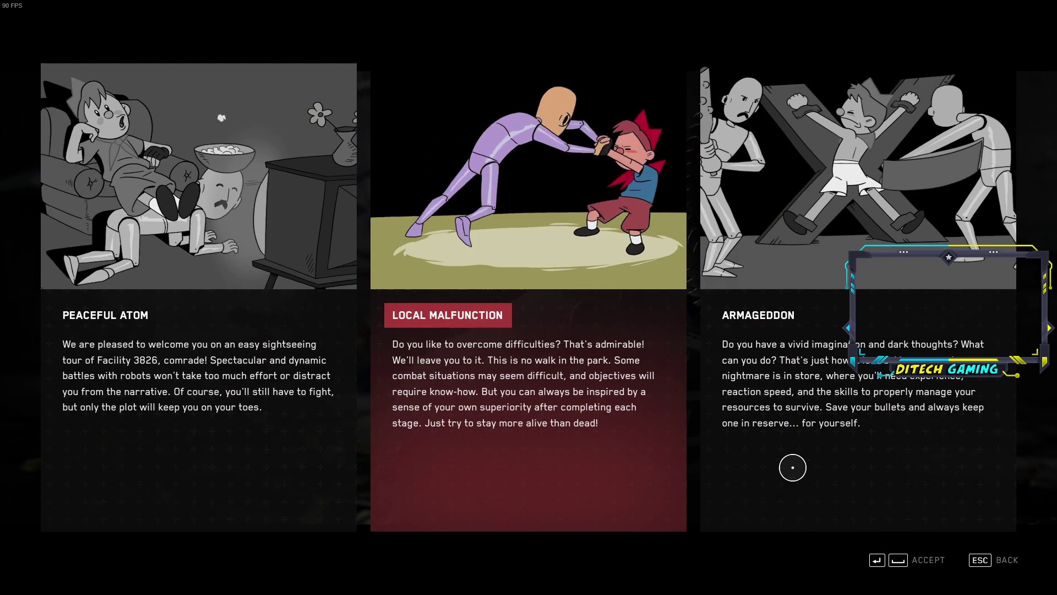
key(Return)
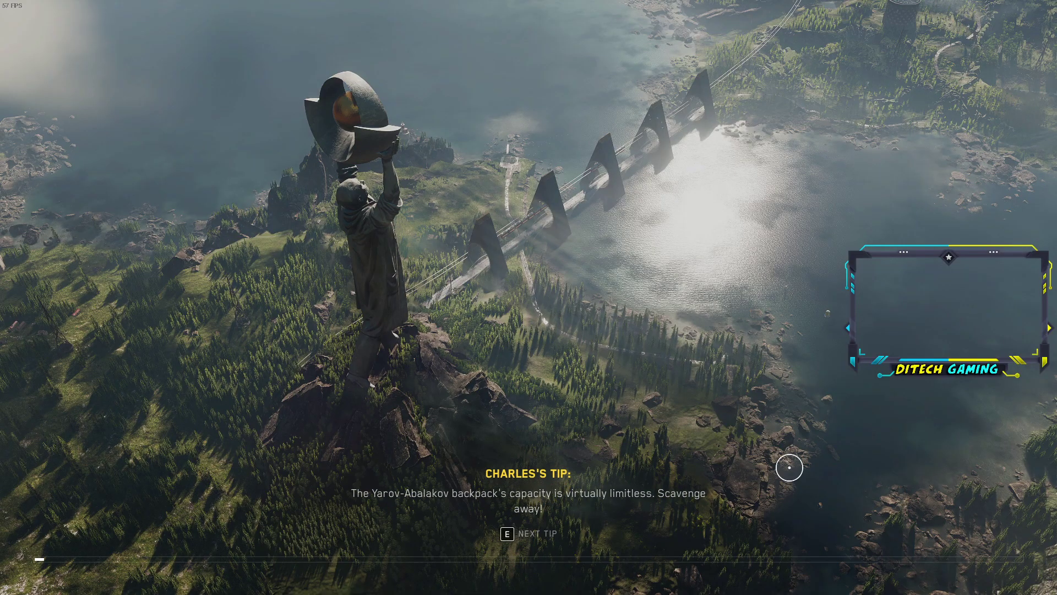
key(super)
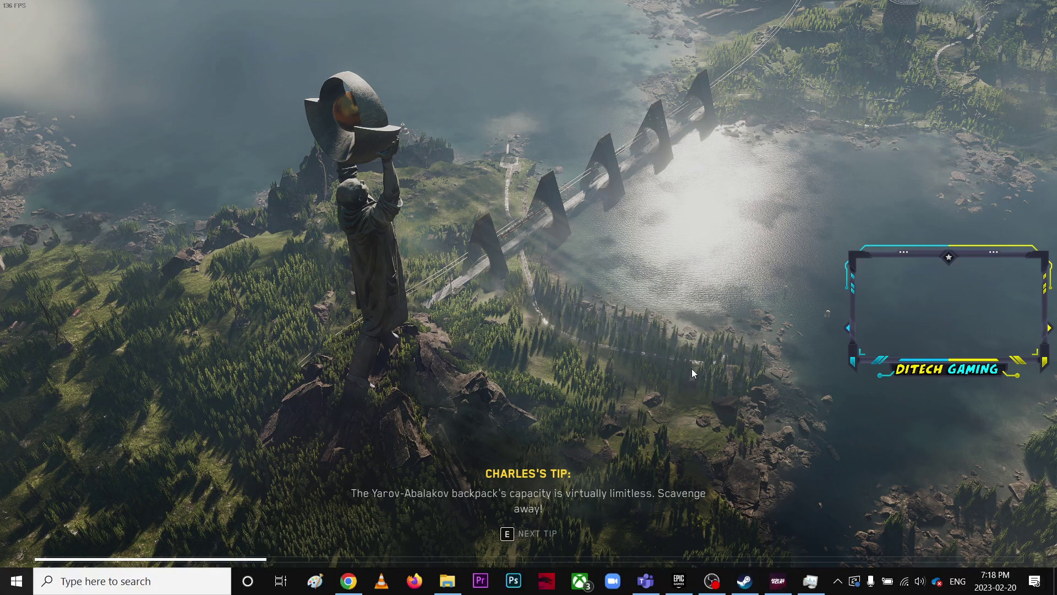
Switch to Steam and use Manage > Browse local files on Atomic Heart's page.
click(746, 583)
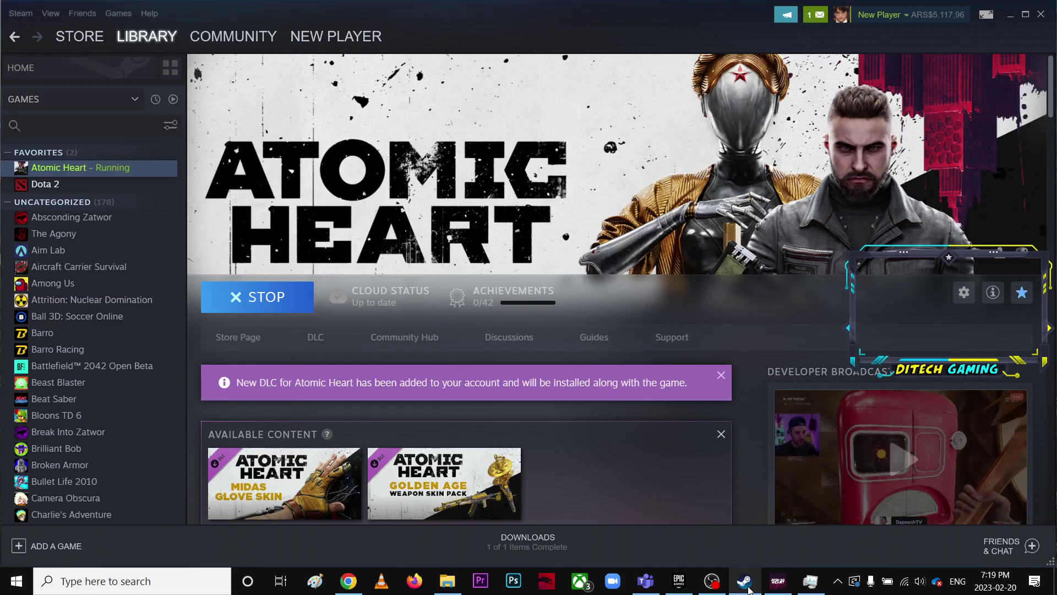
click(964, 292)
mouse_move(903, 353)
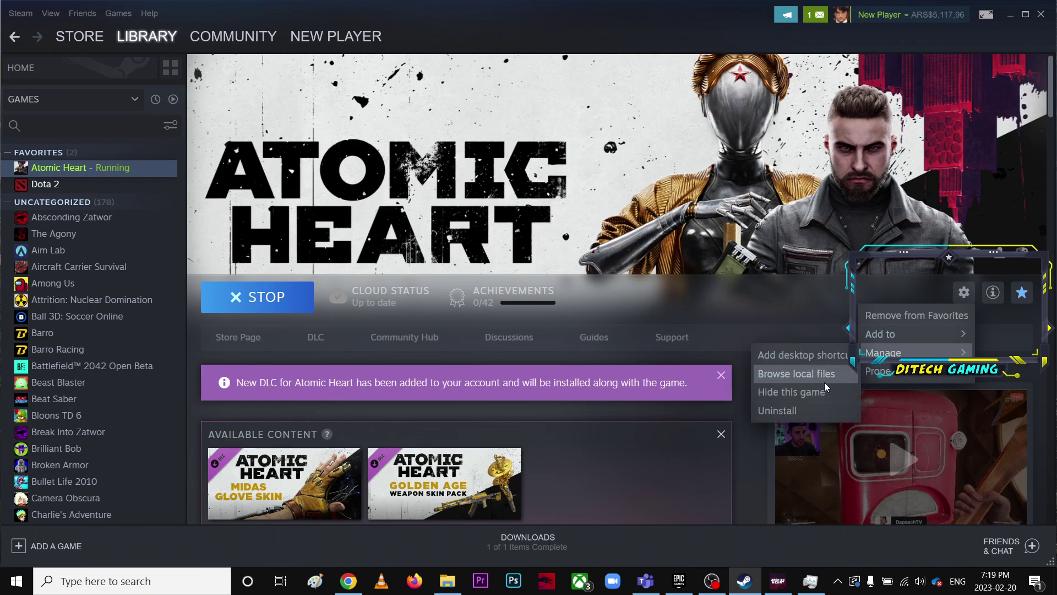
click(810, 374)
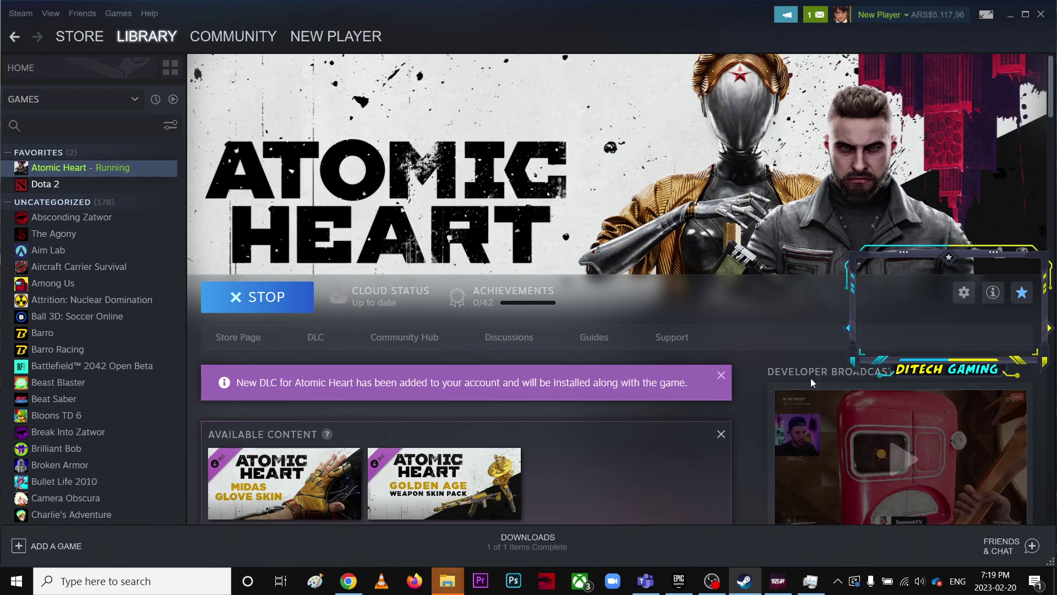
Disable fullscreen optimizations on AtomicHeart.exe via Properties > Compatibility, then return to the game.
mouse_move(450, 581)
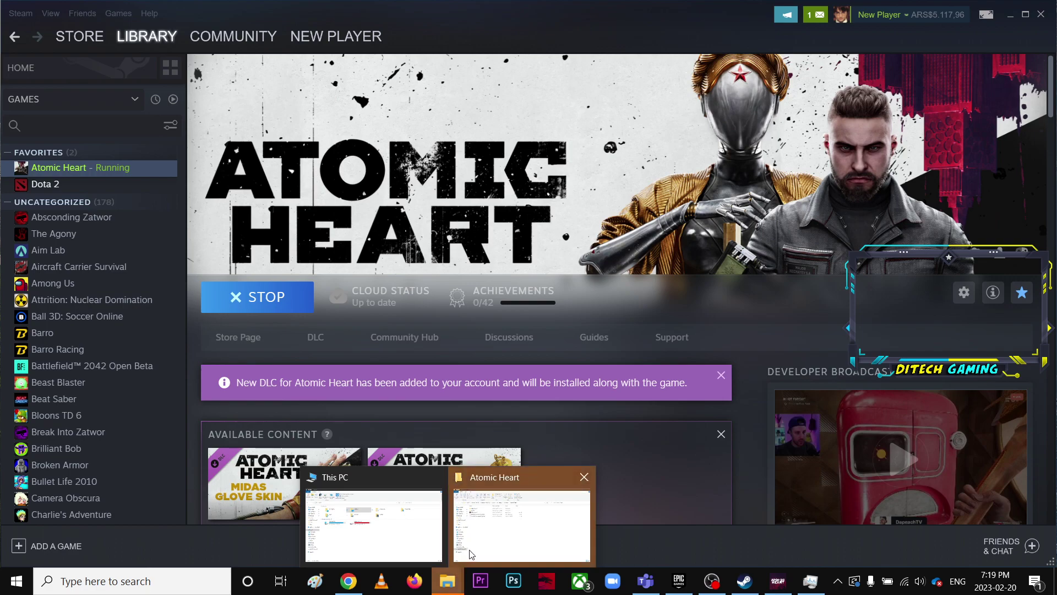
click(488, 532)
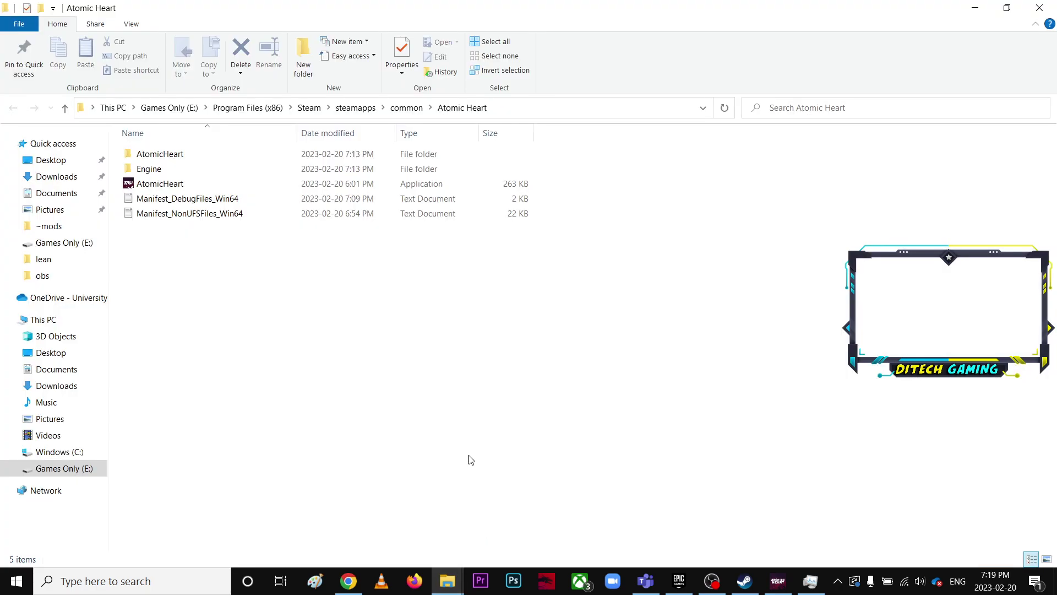
click(216, 184)
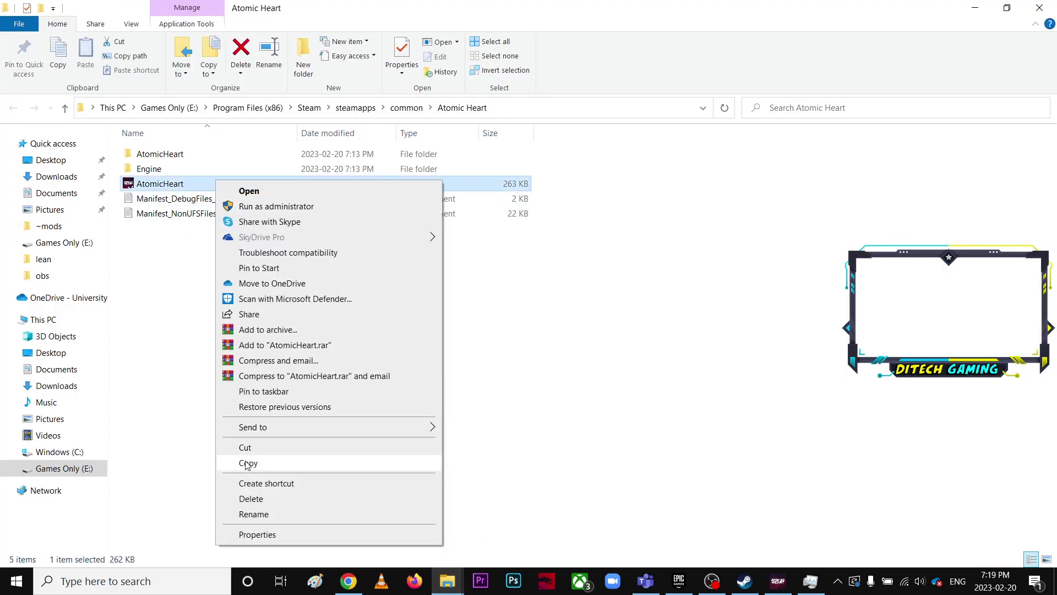
click(261, 533)
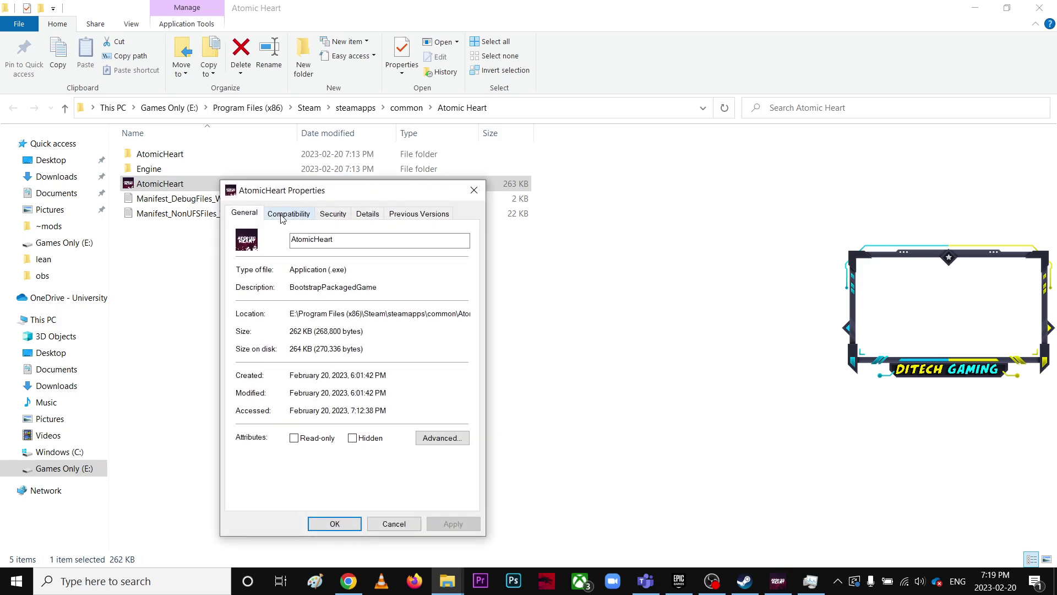
click(282, 215)
click(285, 419)
click(450, 524)
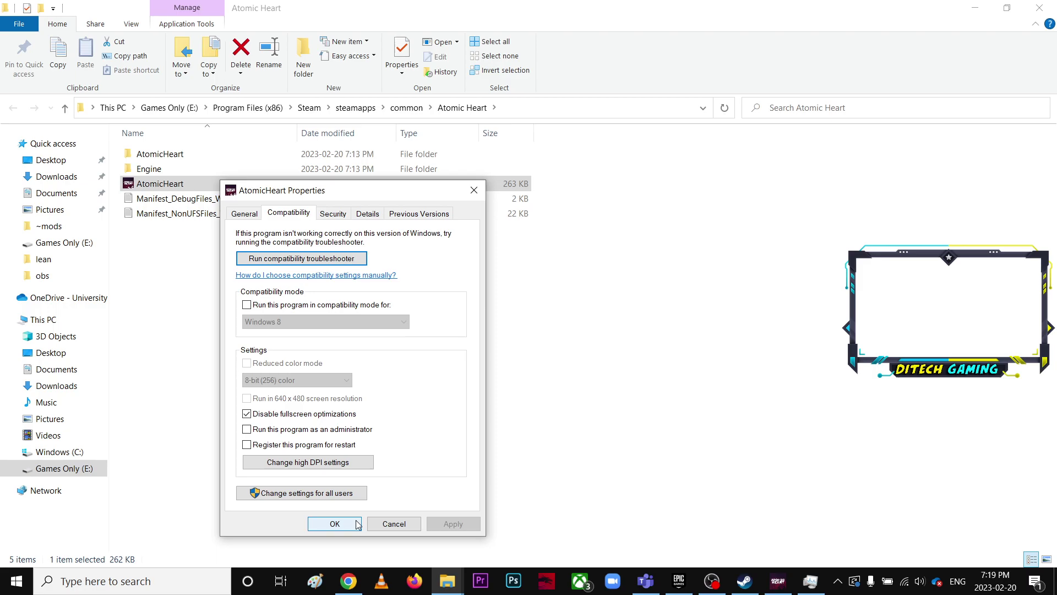
click(334, 524)
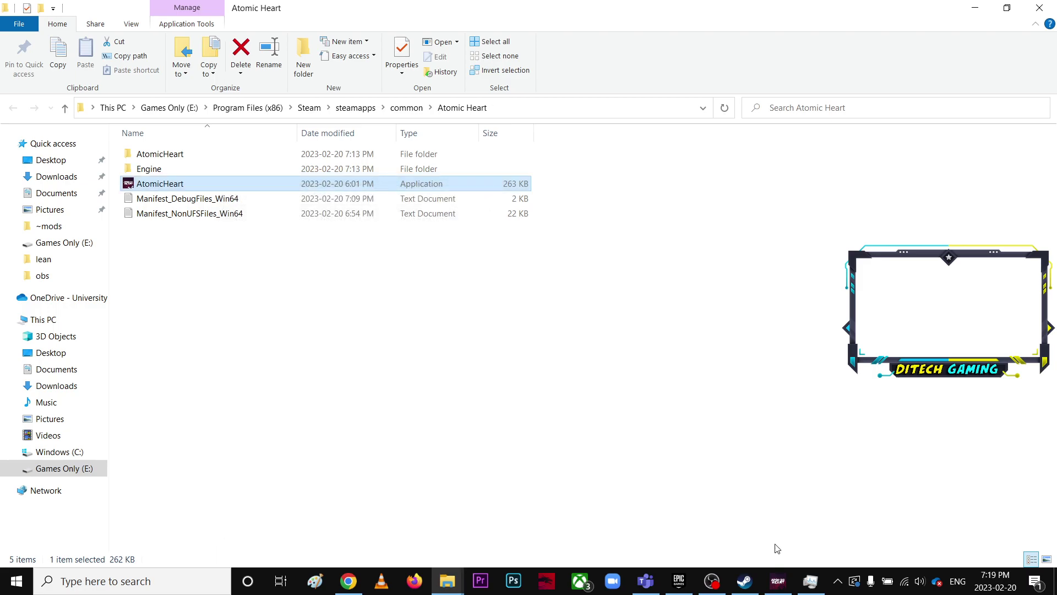
click(779, 581)
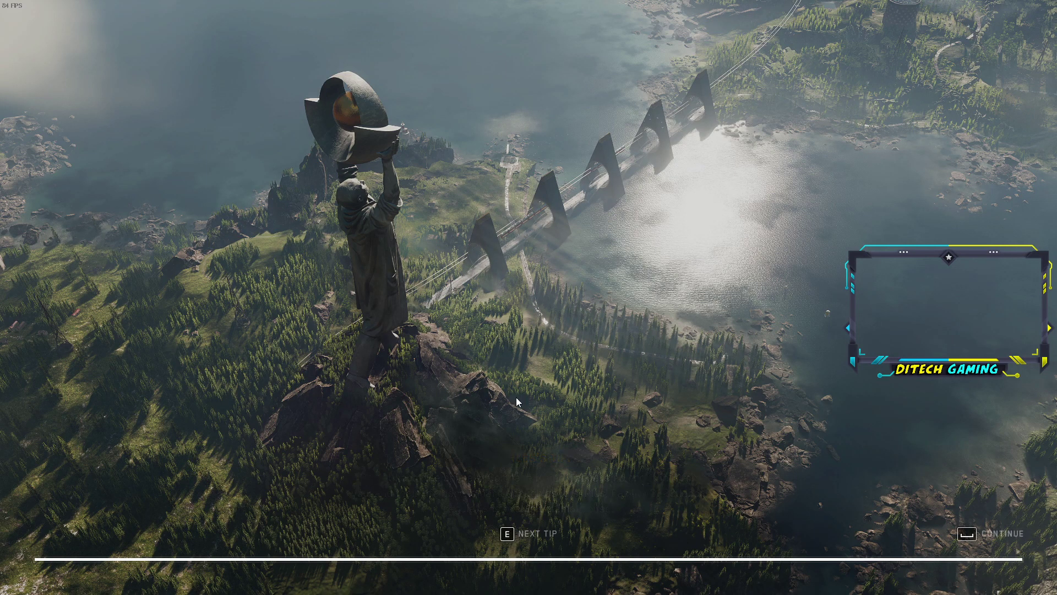